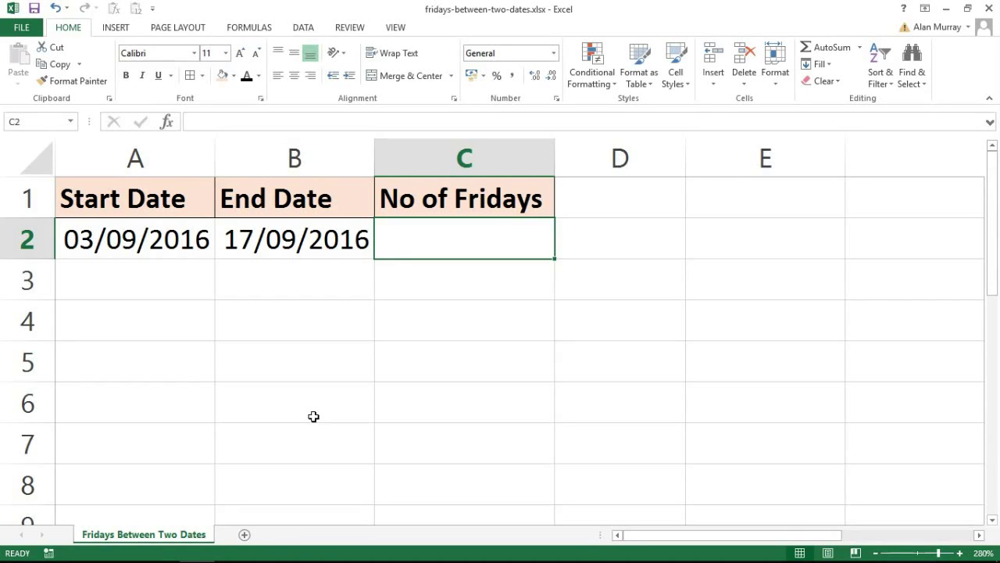
Begin the formula in C2 by subtracting the start date A2 from the end date B2, followed by another minus sign.
text(=)
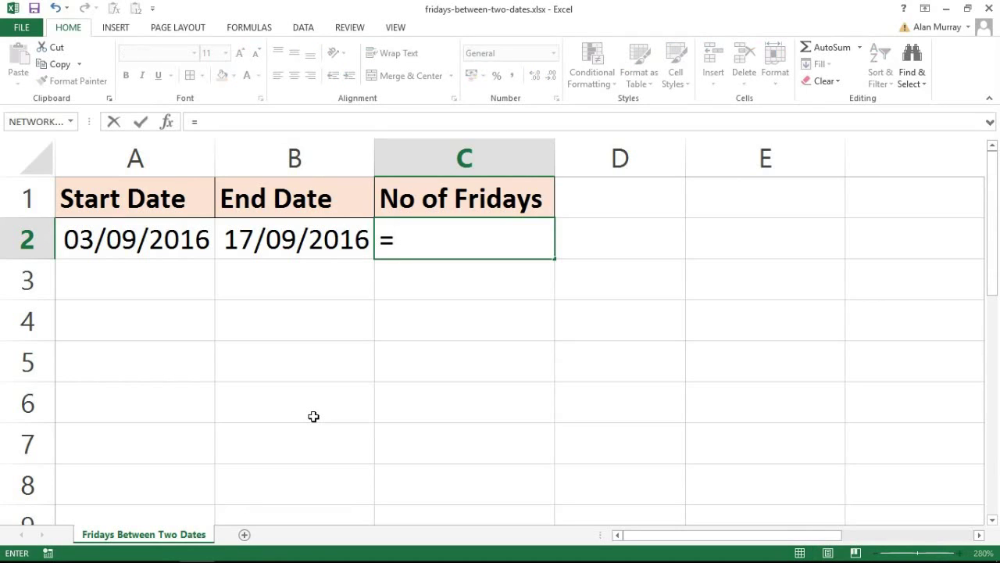
key(Left)
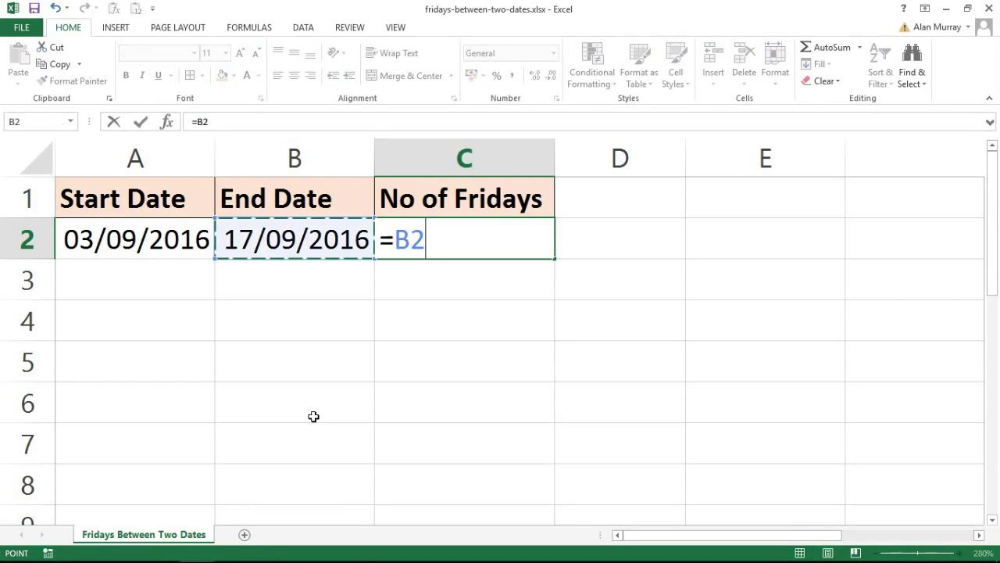
text(-)
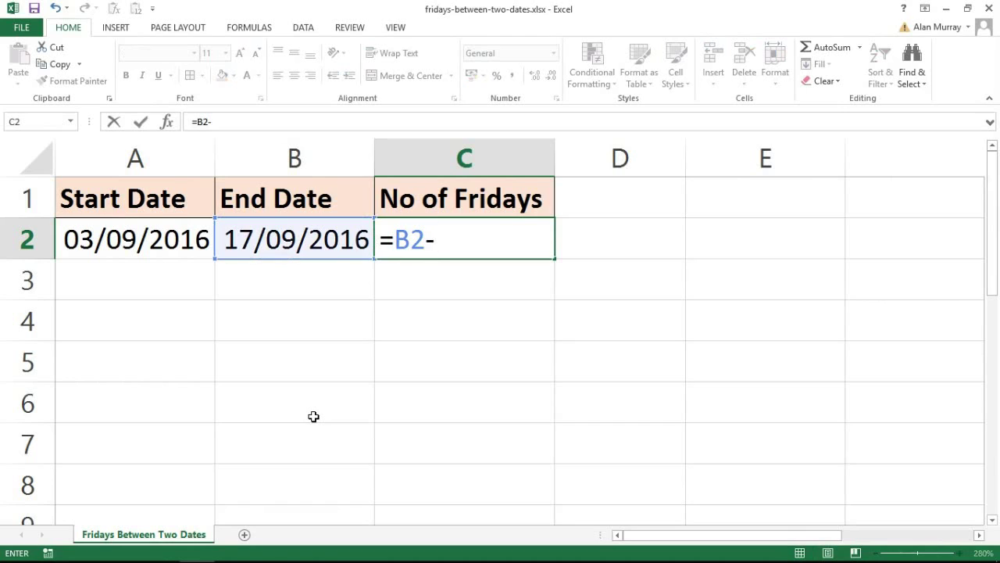
key(Left)
key(Left)
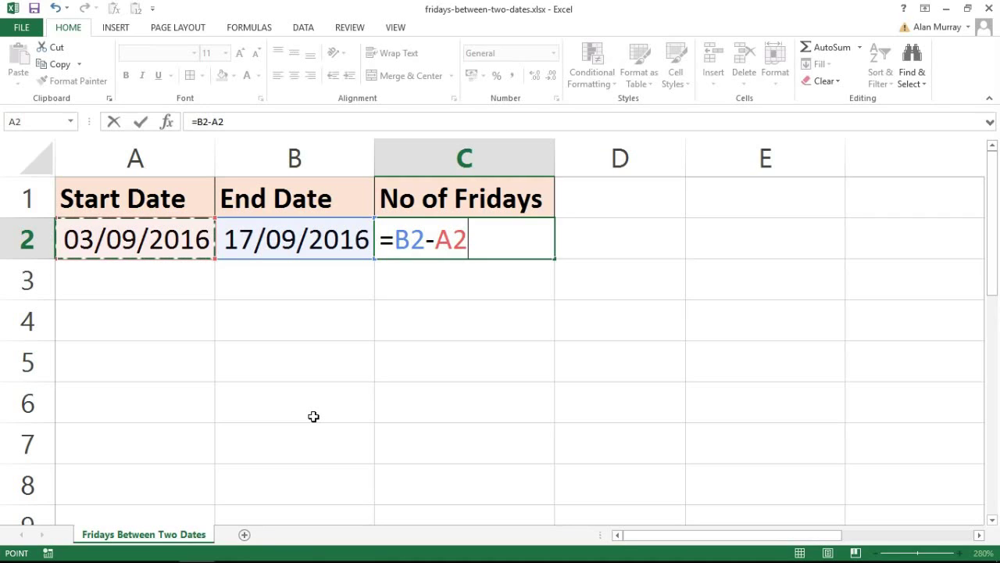
text(-)
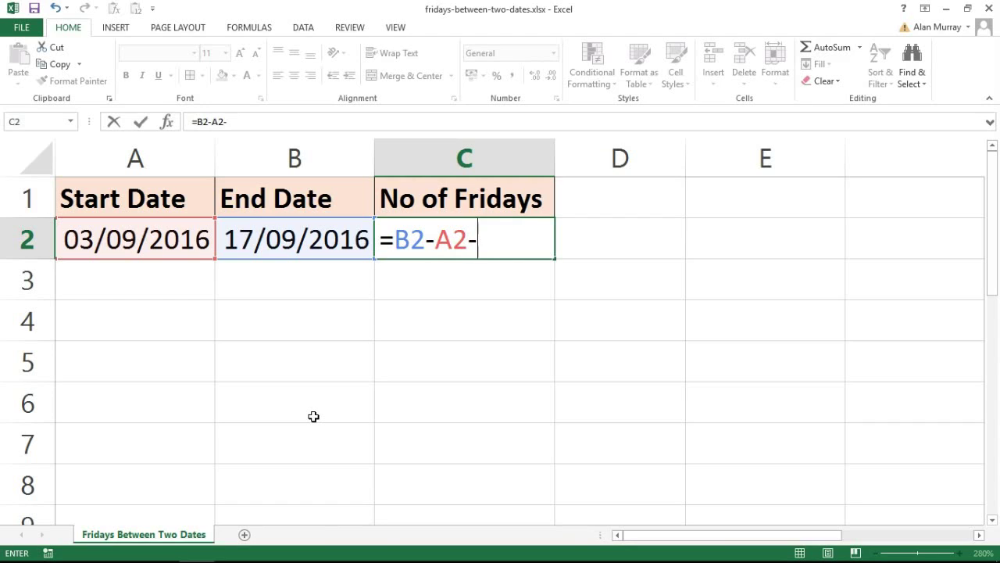
Insert the NETWORKDAYS.INTL function after the date subtraction in the C2 formula.
text(net)
key(Down)
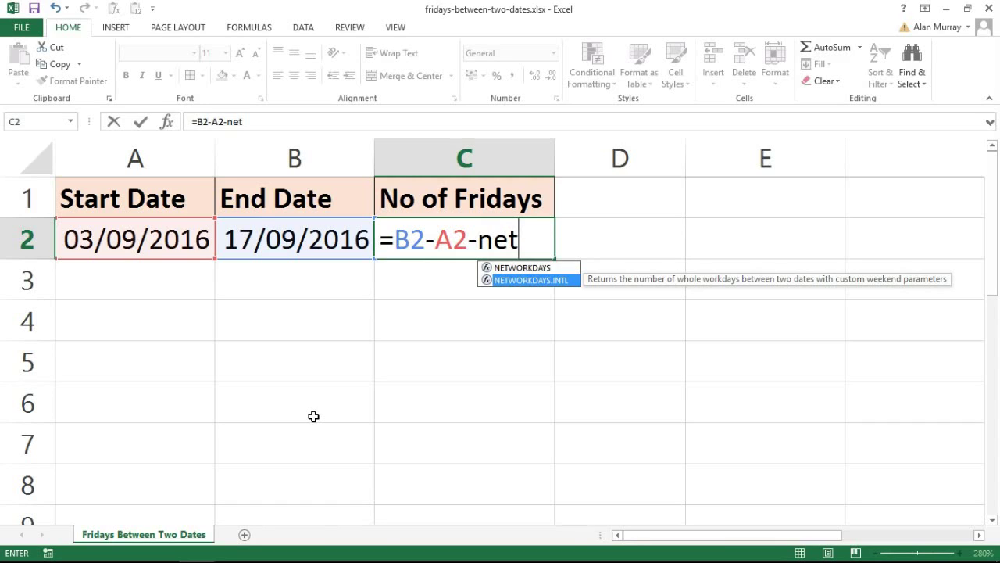
key(Up)
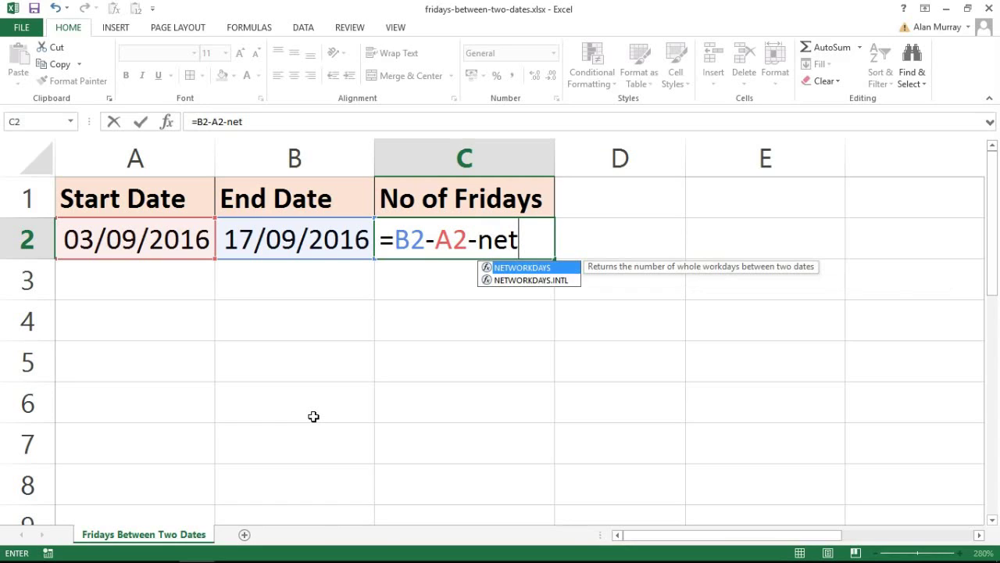
key(Down)
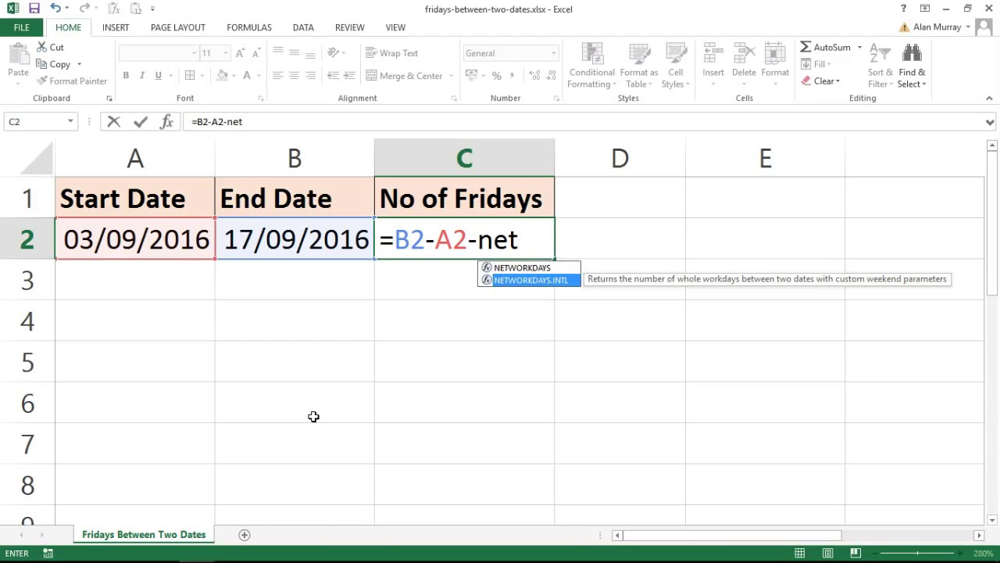
key(Up)
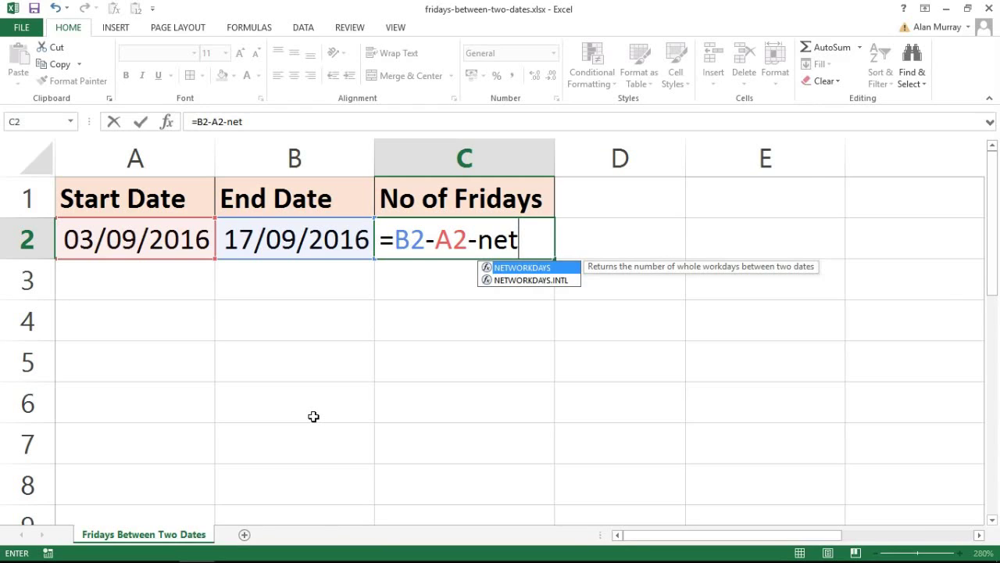
key(Down)
key(Tab)
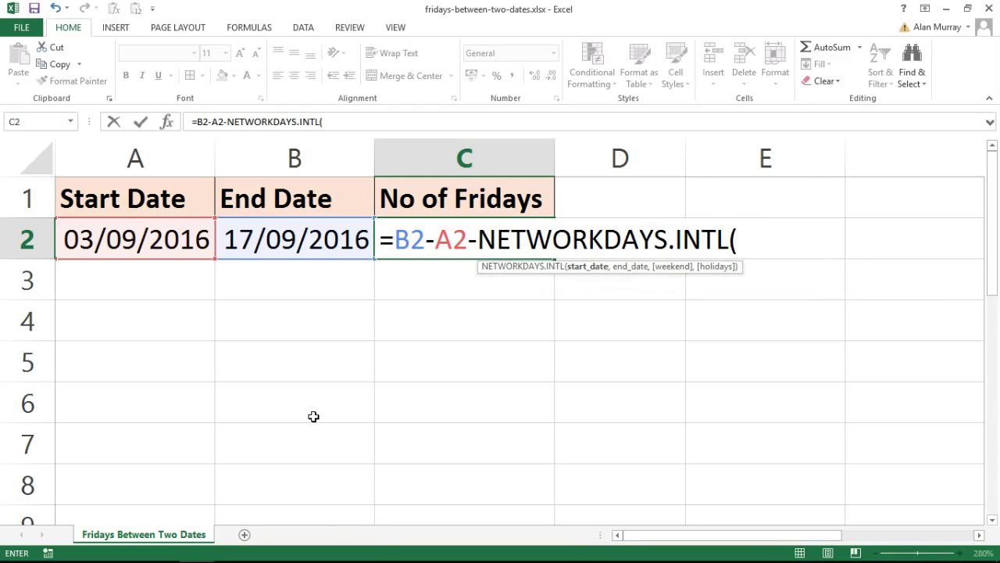
Complete NETWORKDAYS.INTL with start date A2, end date B2 and weekend option 16 (Friday only), and add 1 after it.
click(143, 242)
click(143, 242)
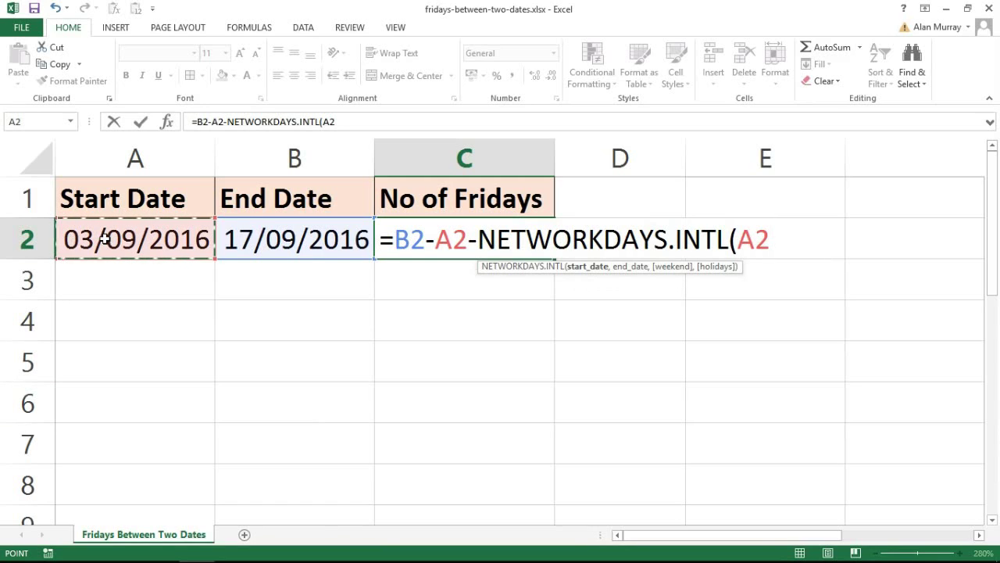
text(,)
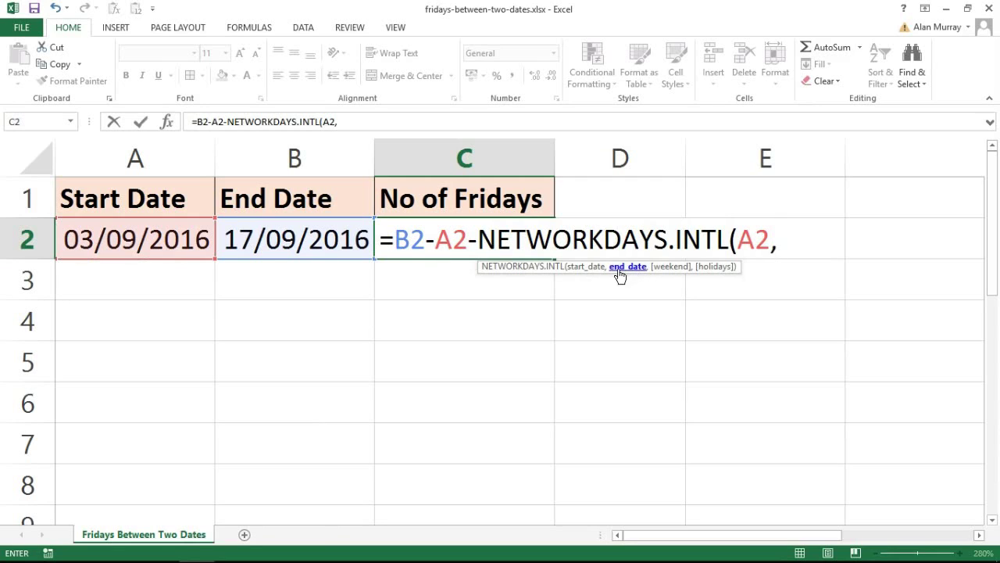
click(267, 242)
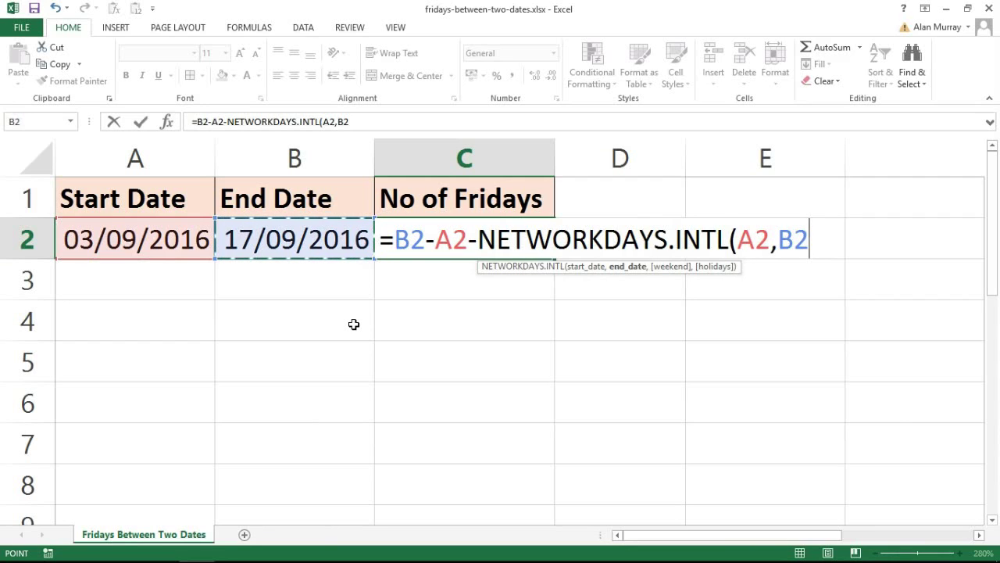
text(,)
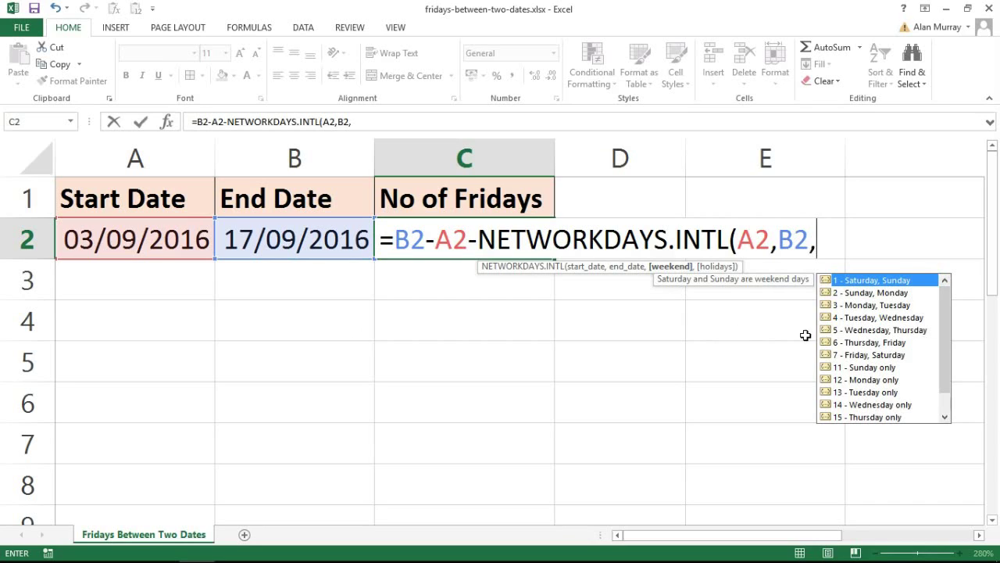
drag(947, 346, 946, 372)
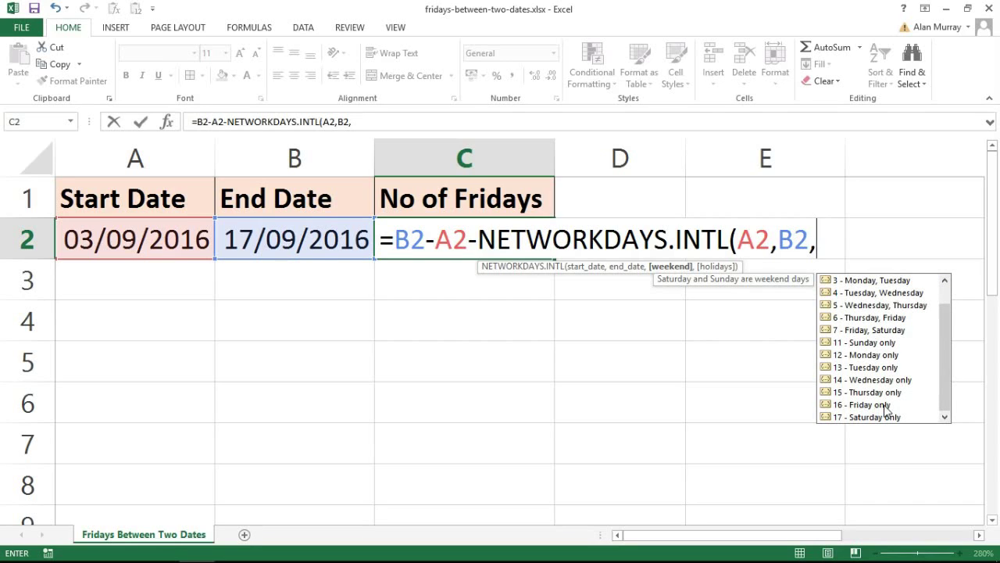
double_click(885, 405)
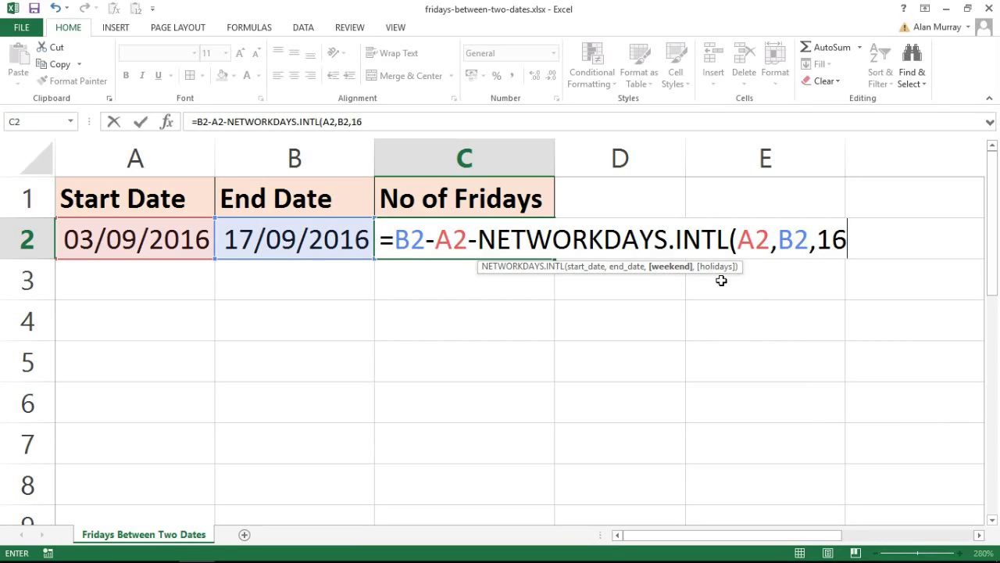
text())
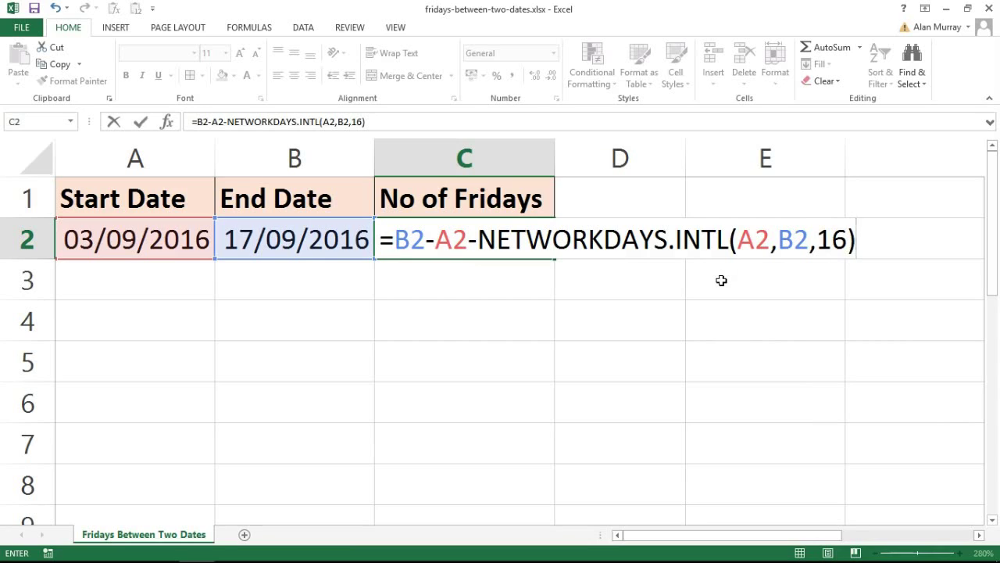
text(+1)
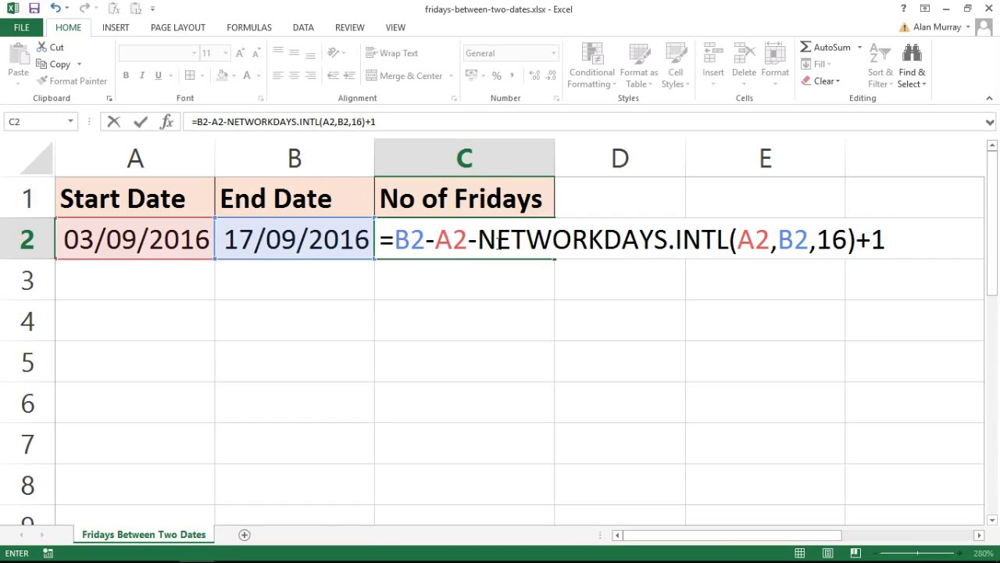
Examine the B2-A2, NETWORKDAYS.INTL and +1 parts of the C2 formula.
drag(498, 242, 478, 240)
click(399, 239)
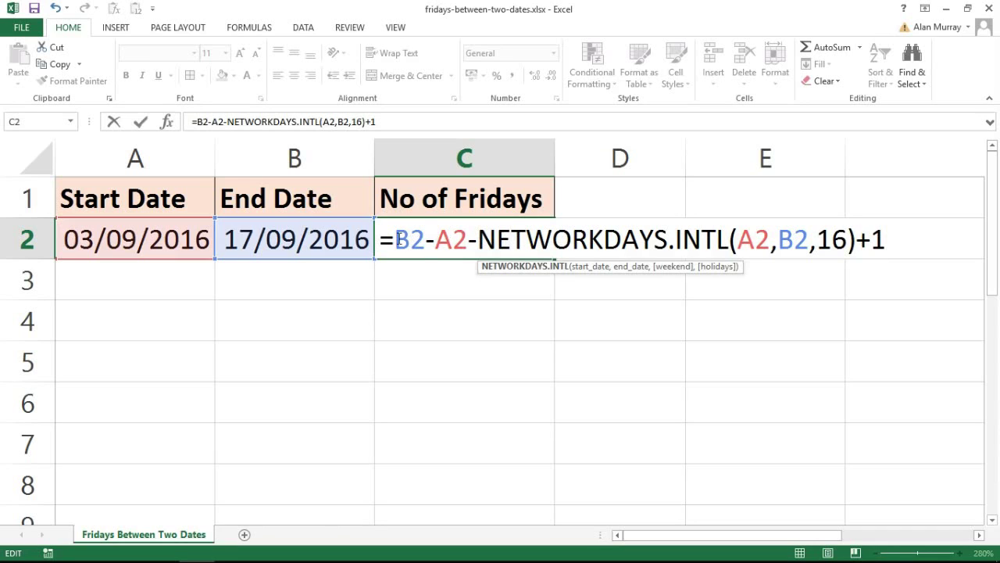
drag(396, 239, 434, 239)
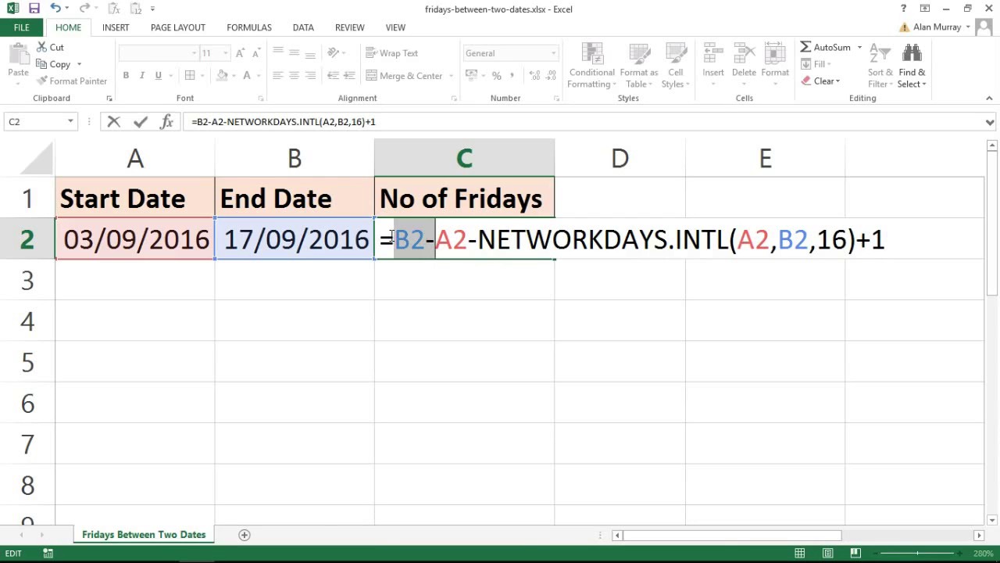
drag(397, 239, 464, 239)
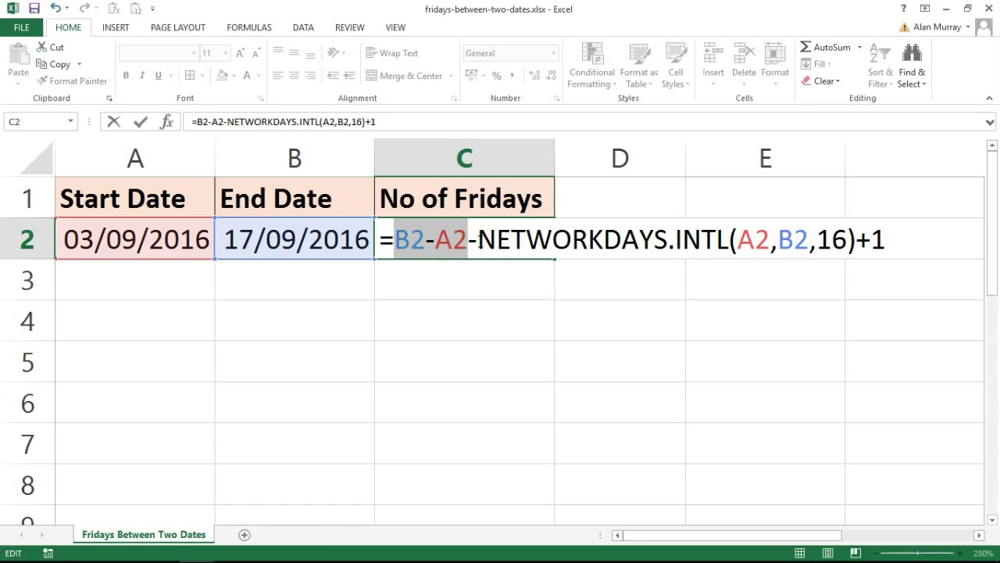
drag(475, 242, 856, 244)
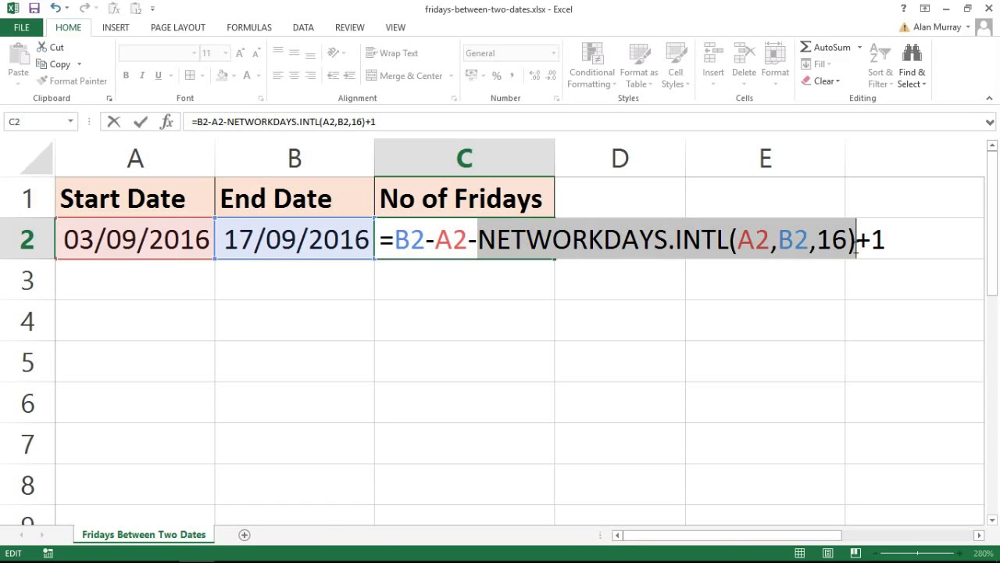
click(860, 247)
drag(855, 246, 886, 247)
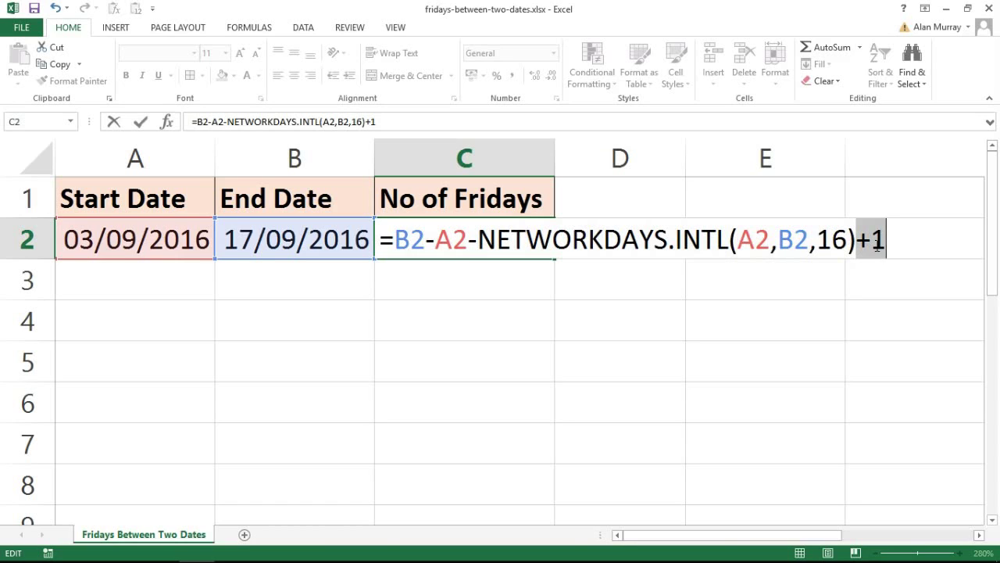
click(604, 242)
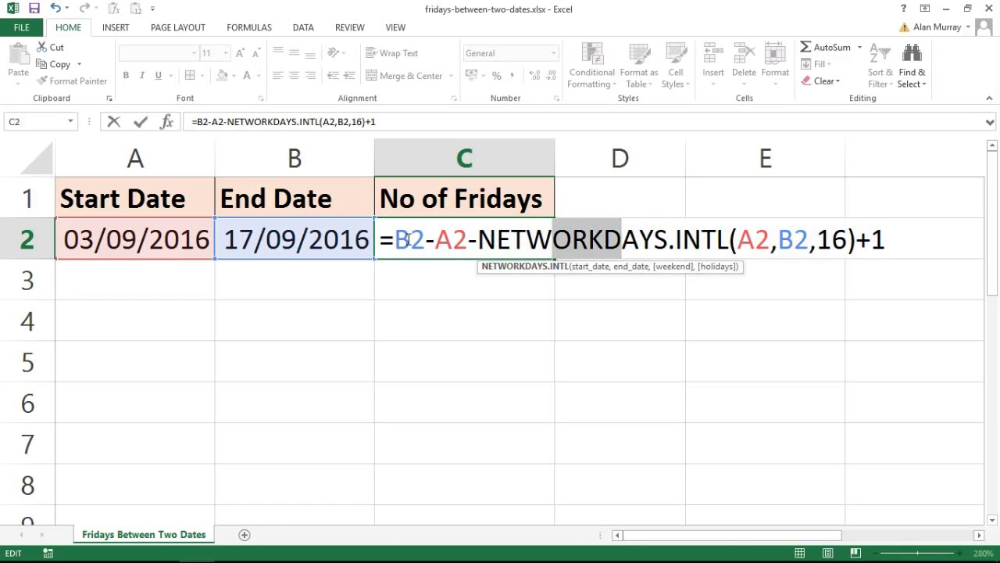
drag(395, 239, 468, 242)
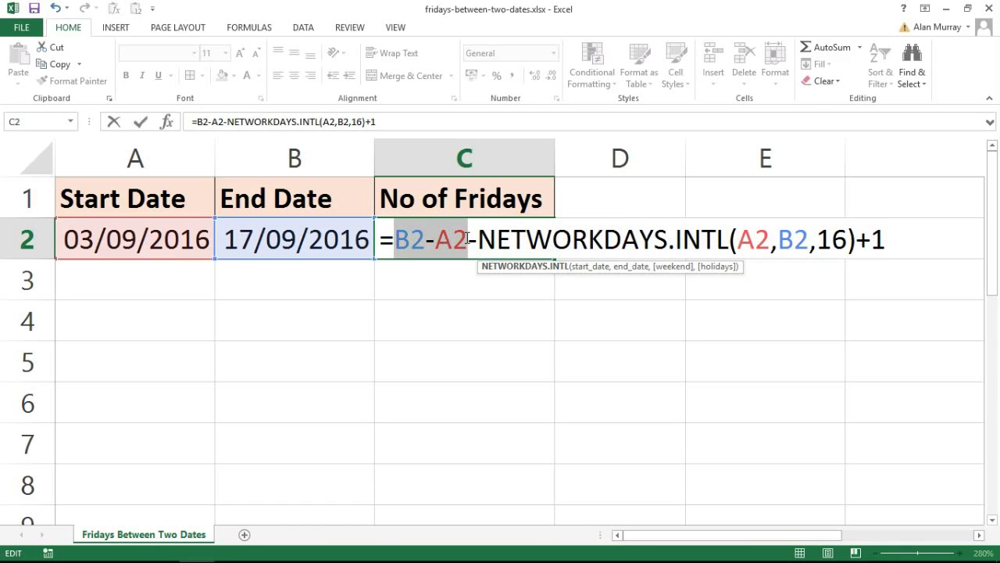
click(862, 237)
drag(857, 236, 890, 232)
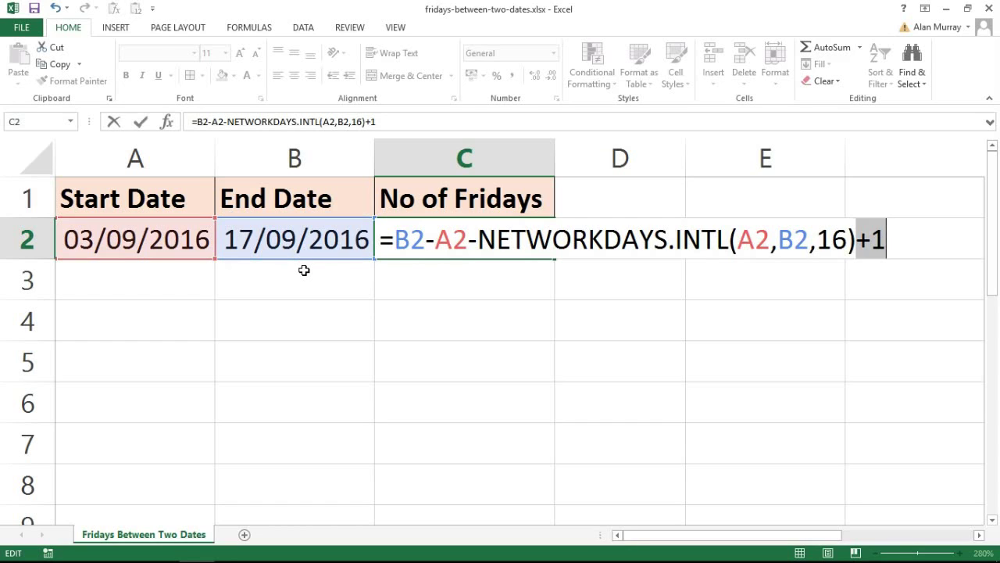
Enter the formula in C2 and set the cell's number format to General.
key(ctrl+Return)
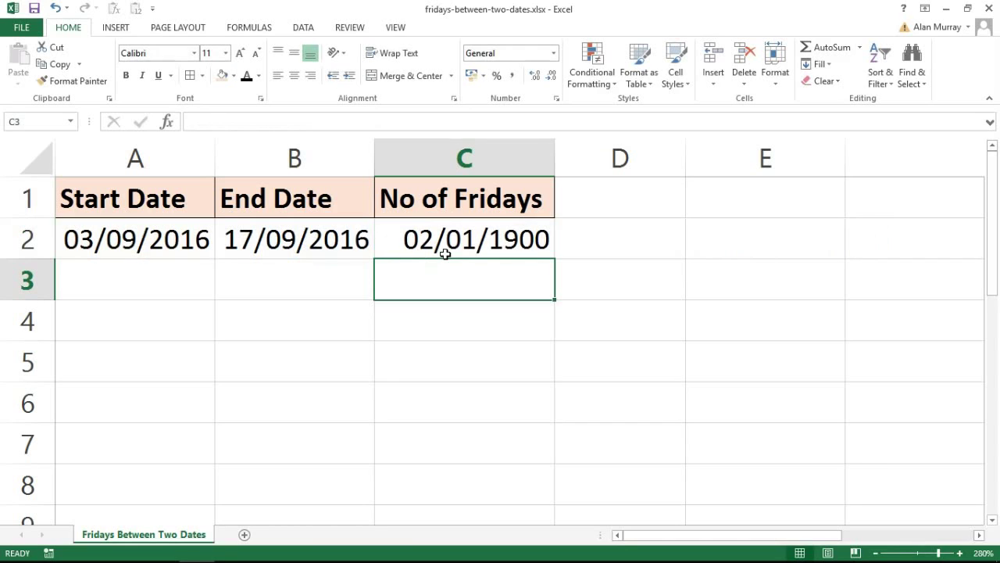
click(444, 253)
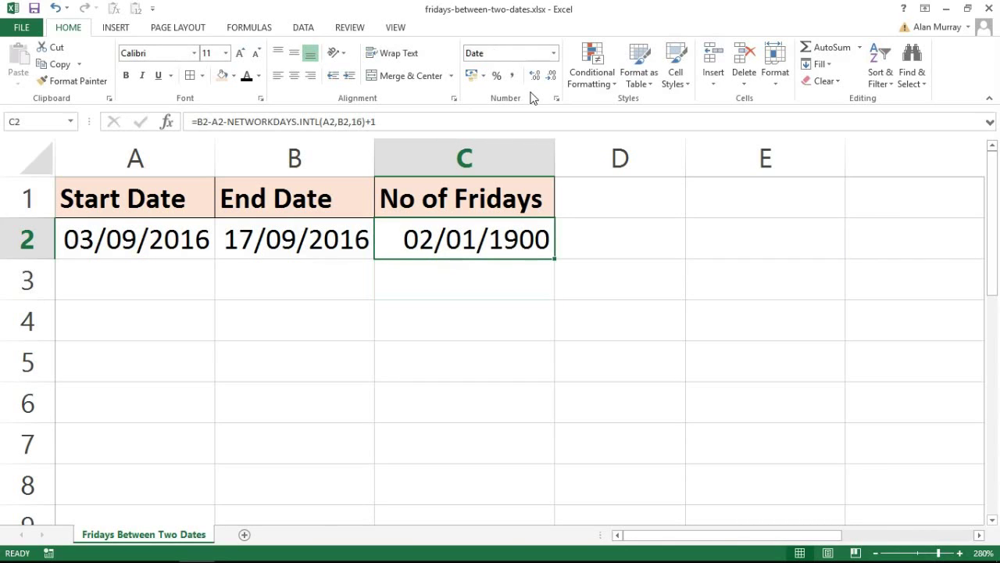
click(554, 54)
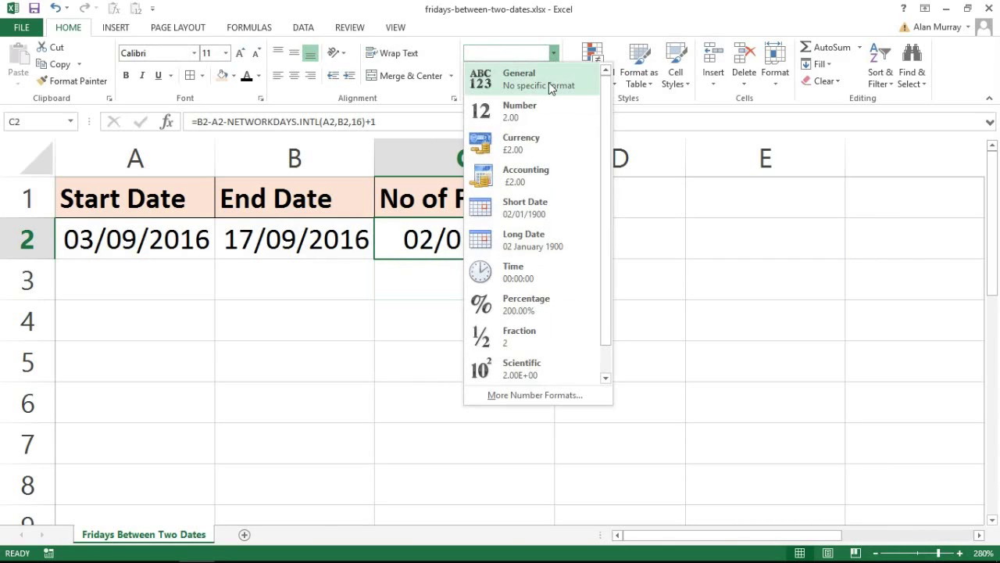
click(548, 88)
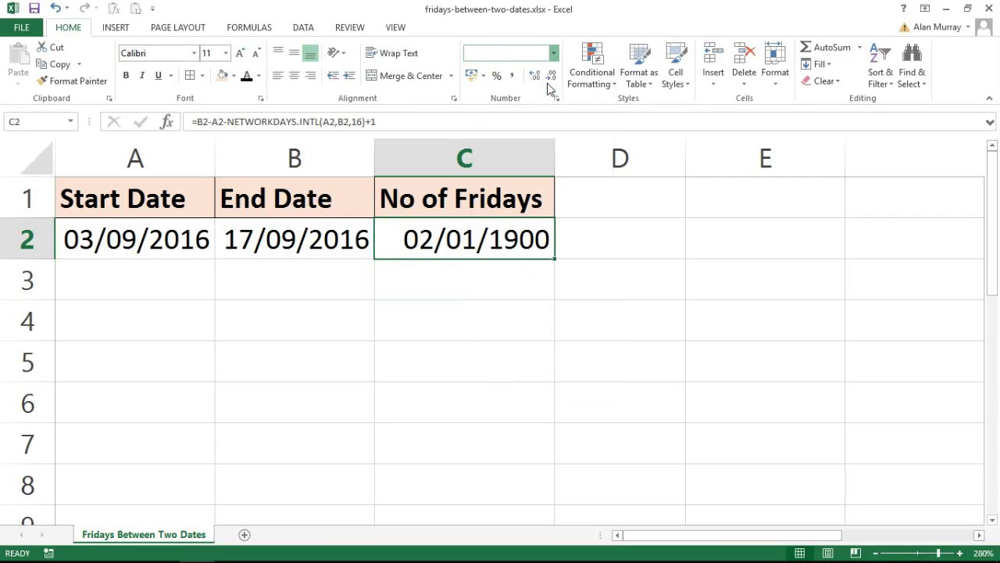
click(533, 288)
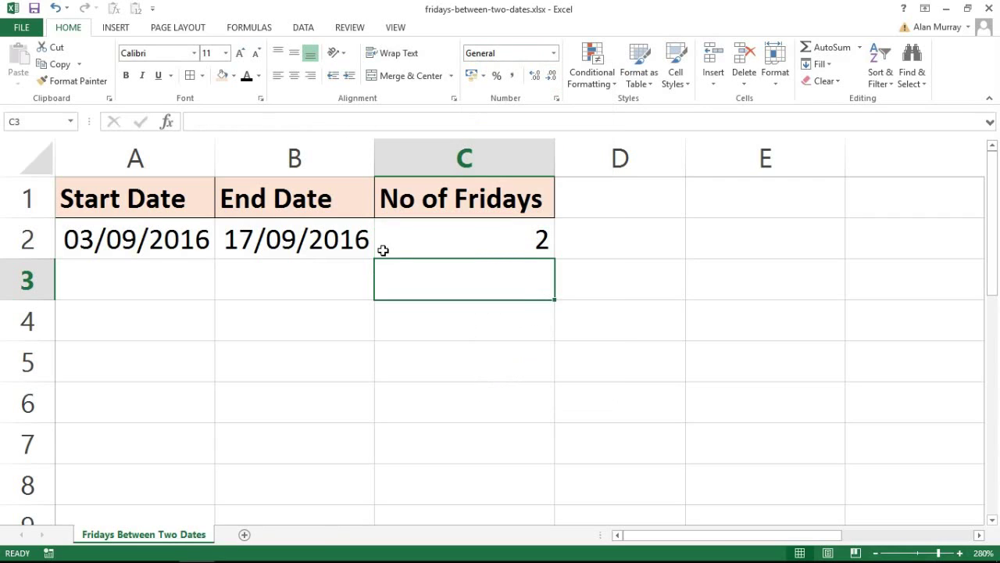
Set the end date in B2 to 25/09/2016.
click(304, 239)
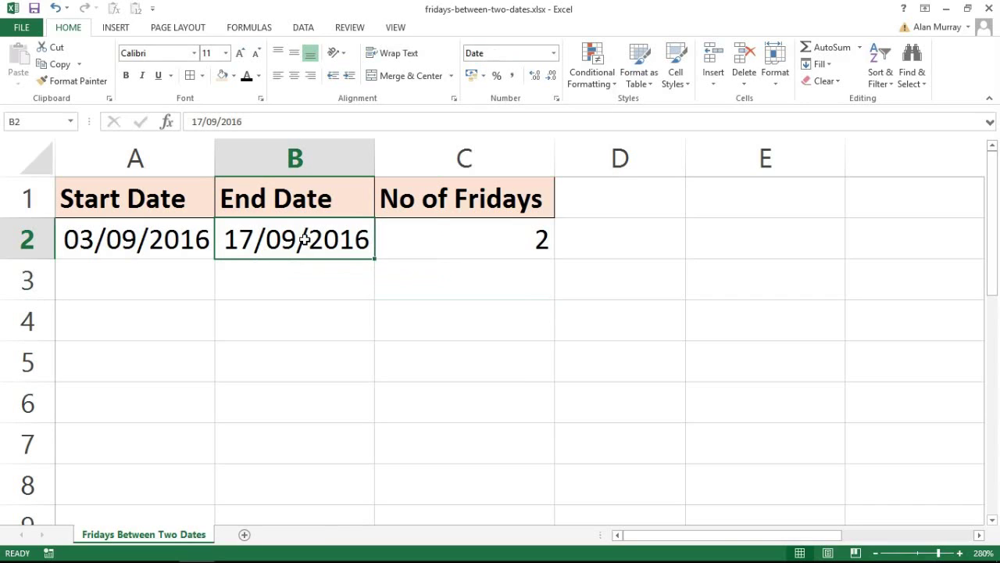
text(25/09.)
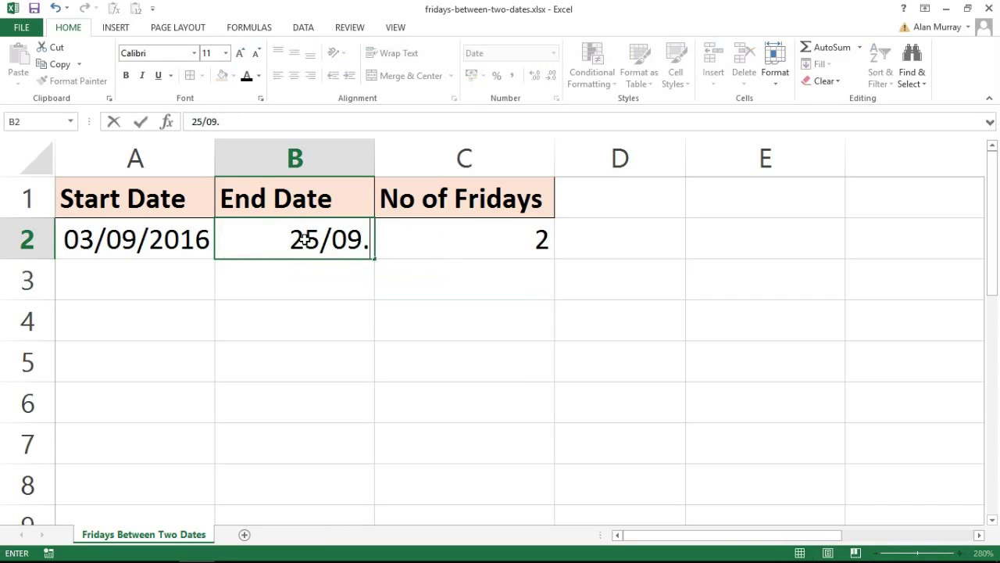
key(BackSpace)
text(/2016)
key(Return)
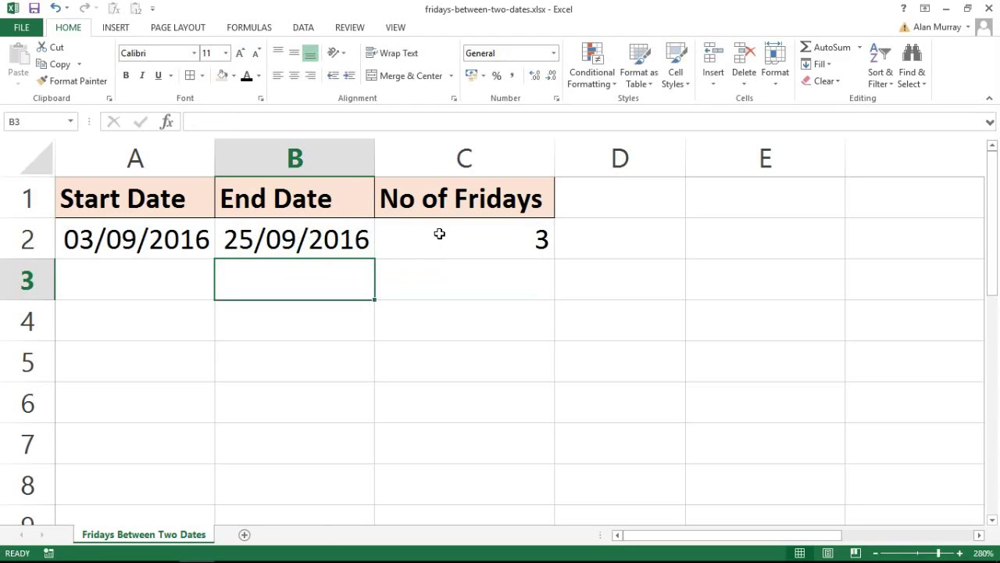
Review the whole C2 formula and its NETWORKDAYS.INTL part, leaving the cell without editing it.
click(477, 244)
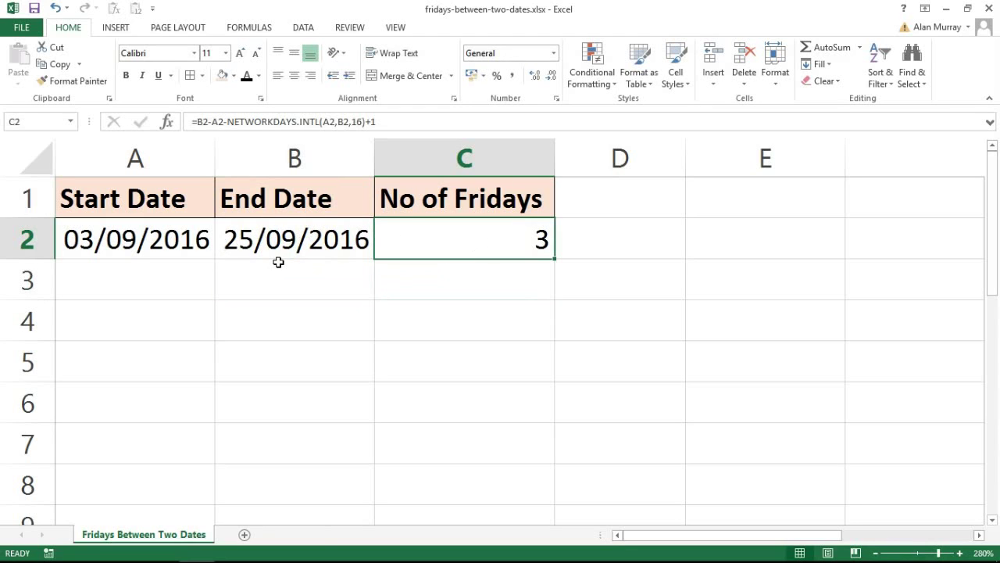
double_click(471, 245)
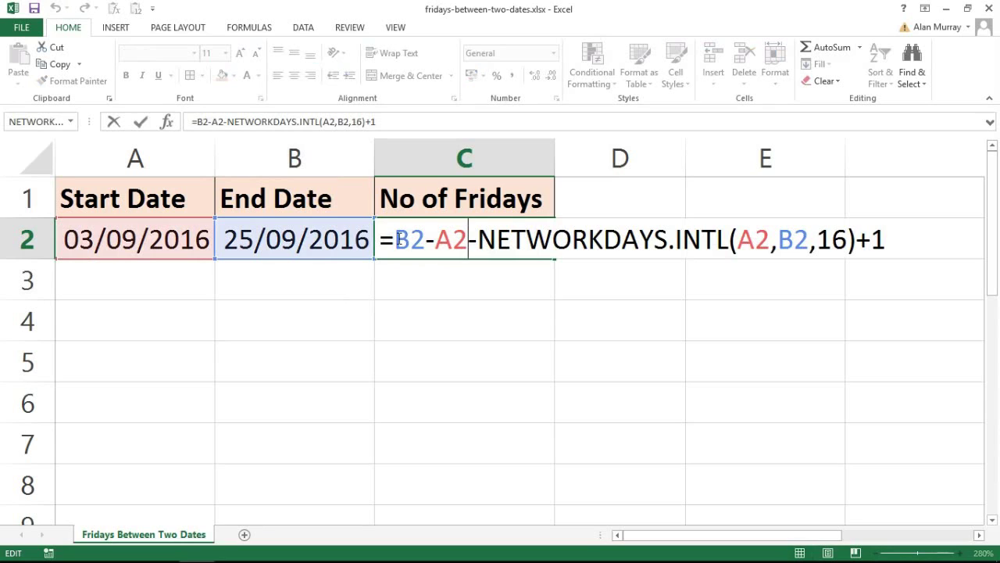
drag(395, 239, 891, 238)
drag(478, 238, 861, 240)
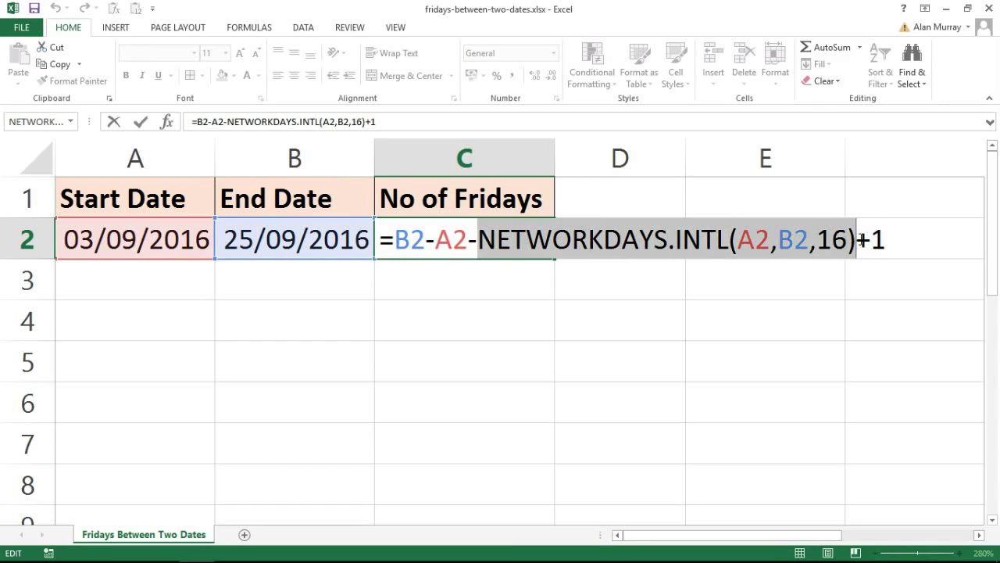
key(Escape)
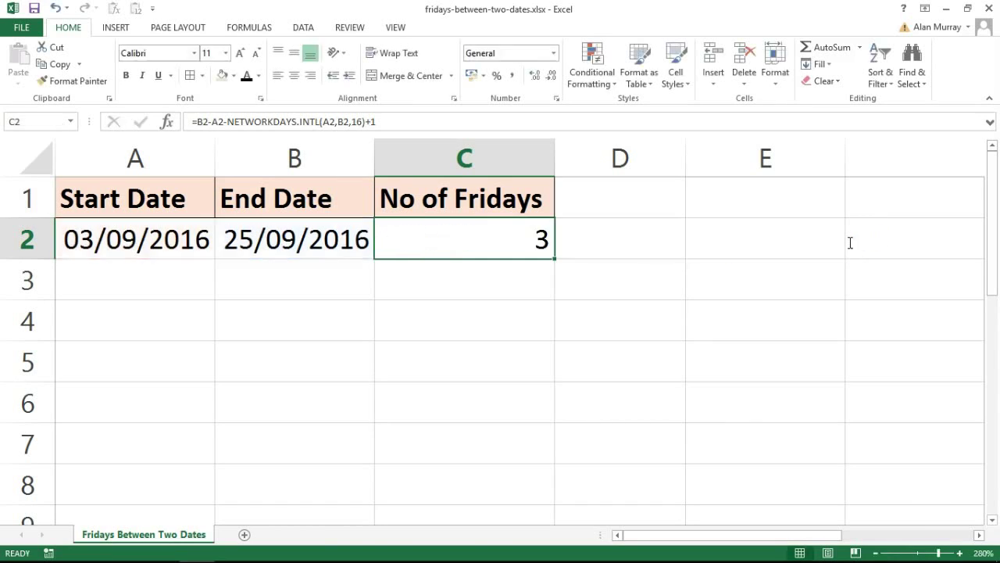